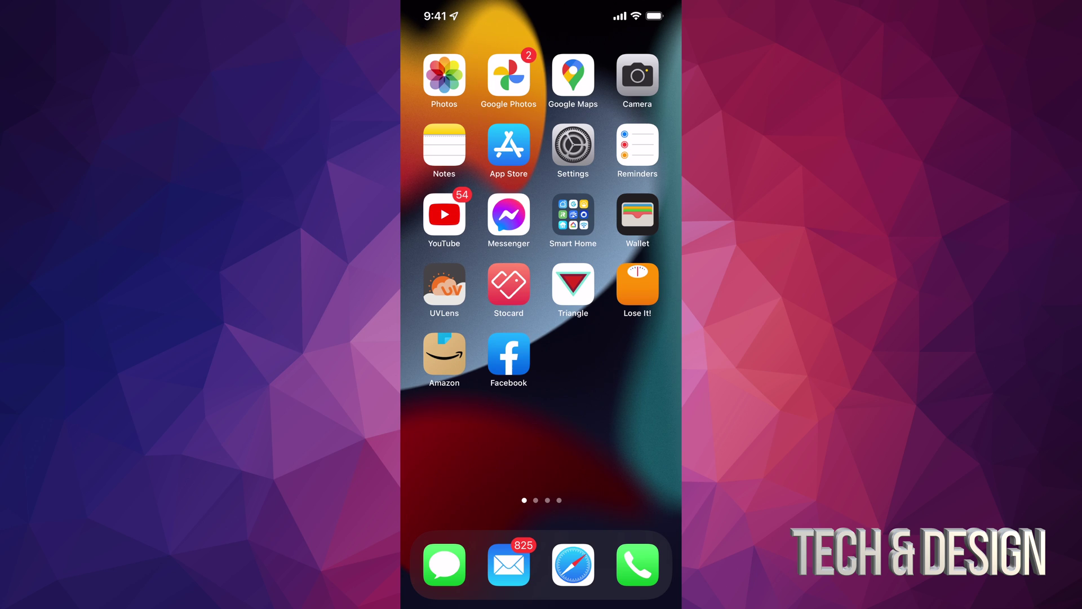
# Launch Photos and open the My Photo Stream album from Albums
pyautogui.click(444, 75)
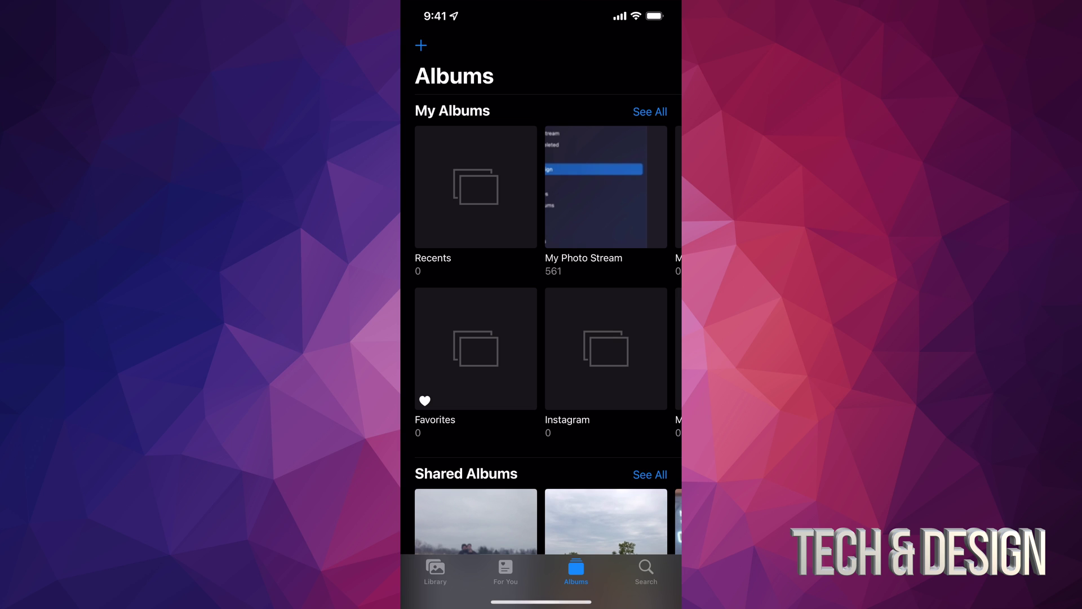
pyautogui.click(605, 186)
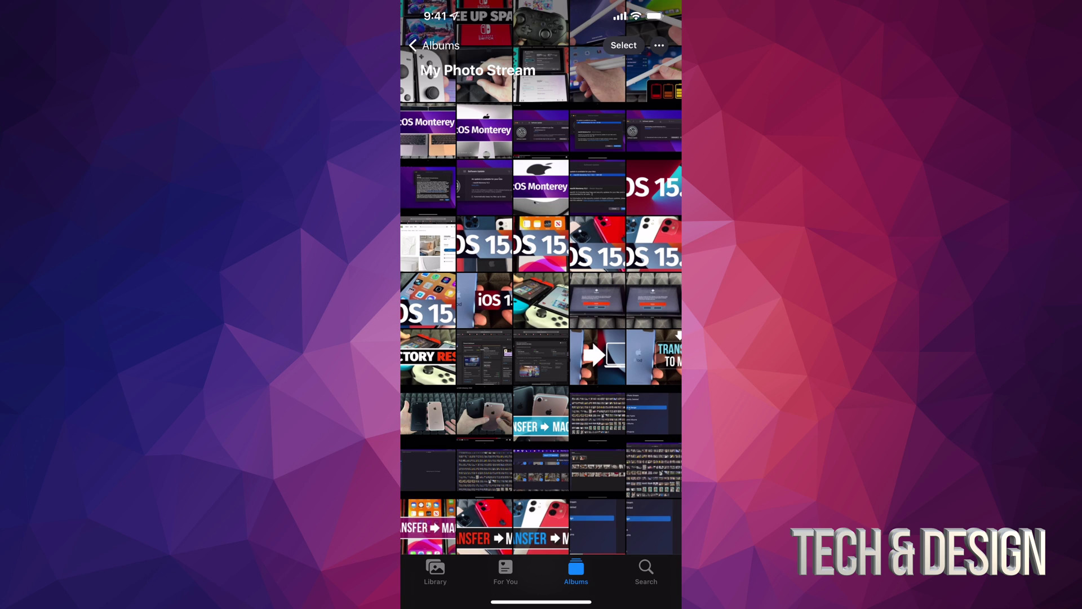
# Select four dark screenshot thumbnails in My Photo Stream for removal
pyautogui.click(623, 45)
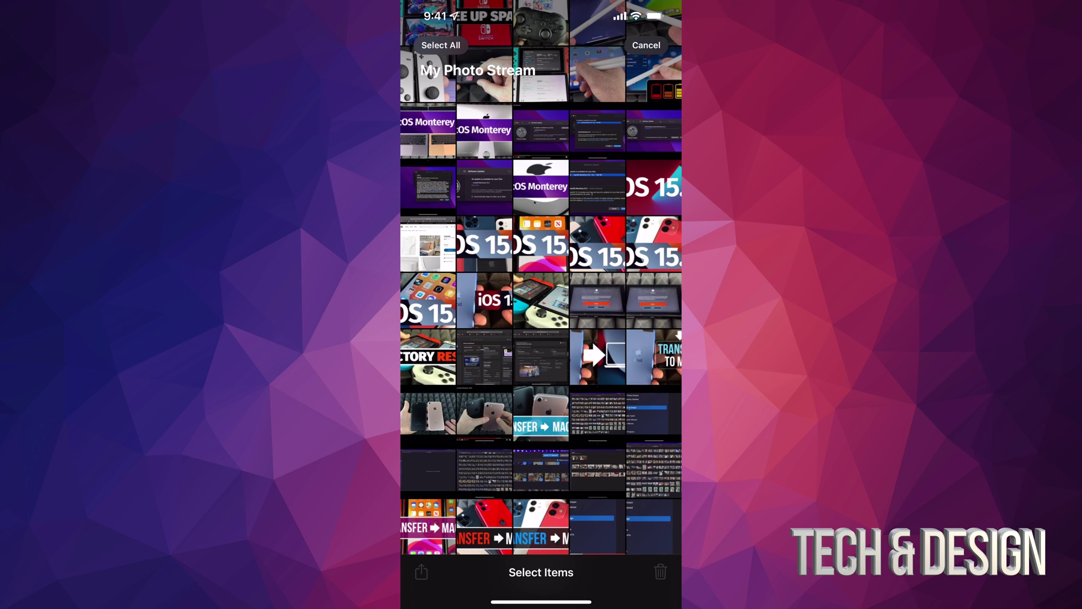
pyautogui.click(485, 469)
pyautogui.click(541, 470)
pyautogui.click(654, 469)
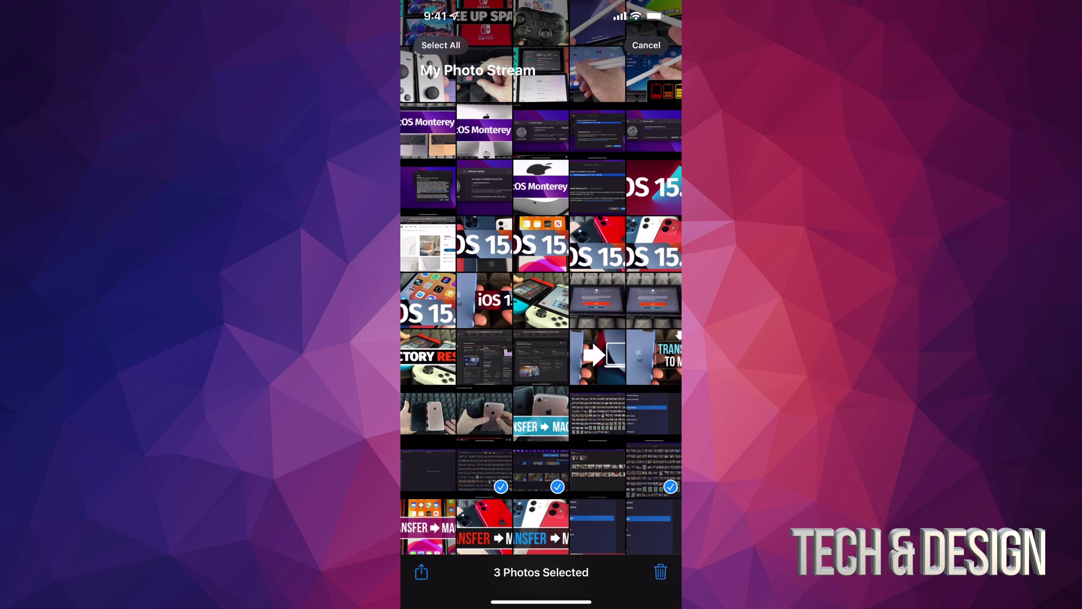
pyautogui.click(597, 469)
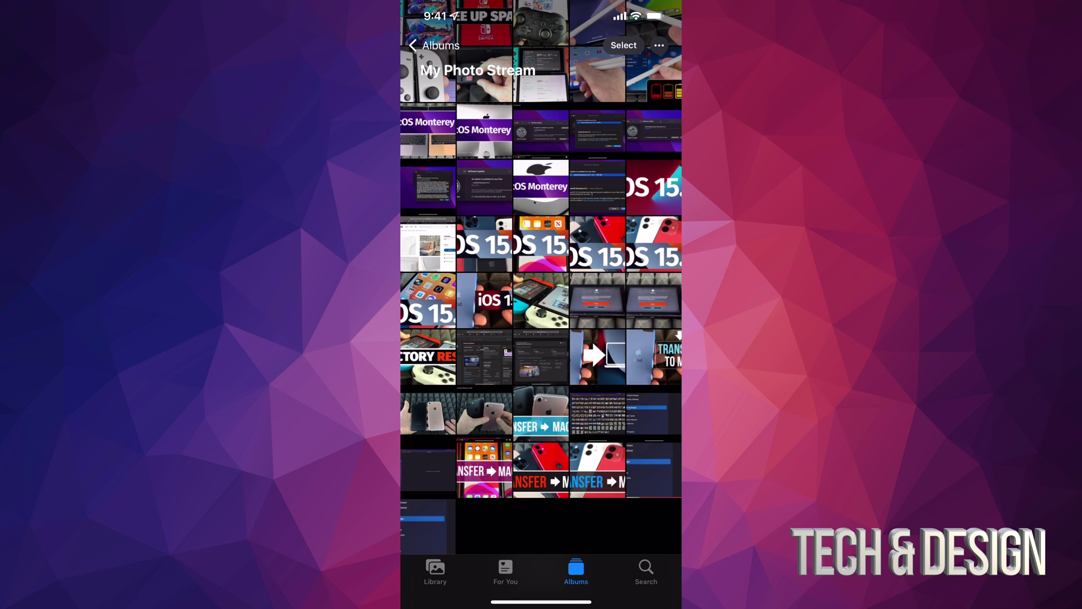
pyautogui.scroll(10, 541, 322)
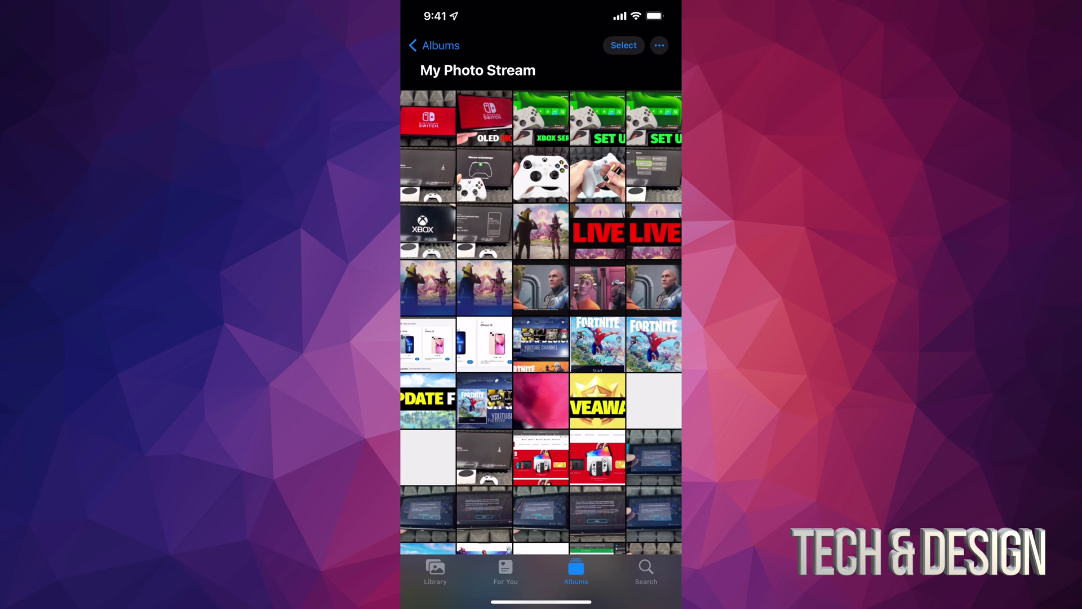
# Enter selection mode at the top of My Photo Stream
pyautogui.click(623, 45)
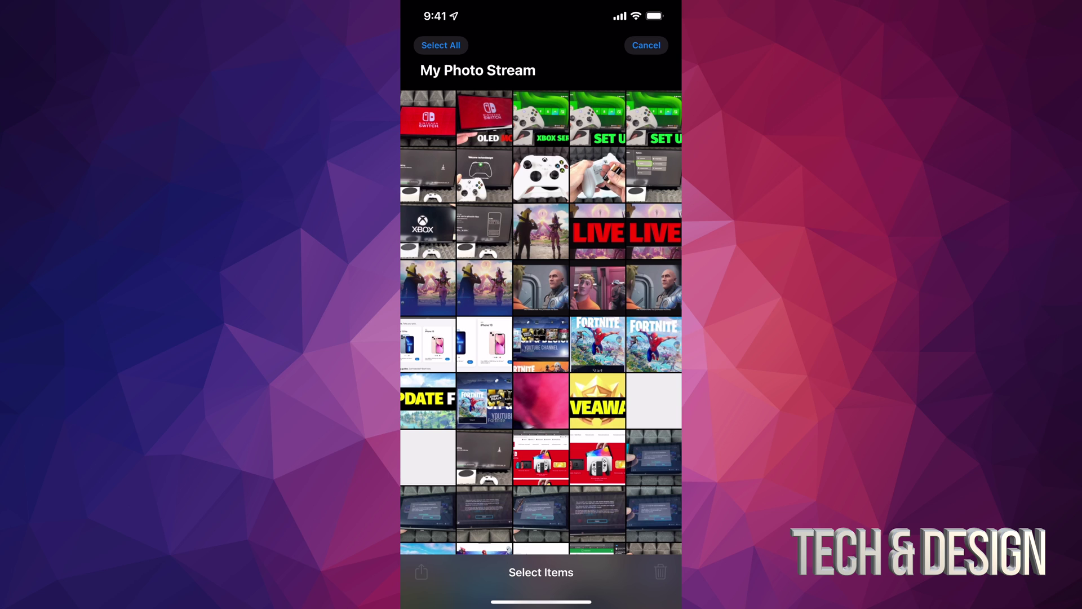
# Select all photos and confirm deleting all 555 from My Photo Stream
pyautogui.click(440, 44)
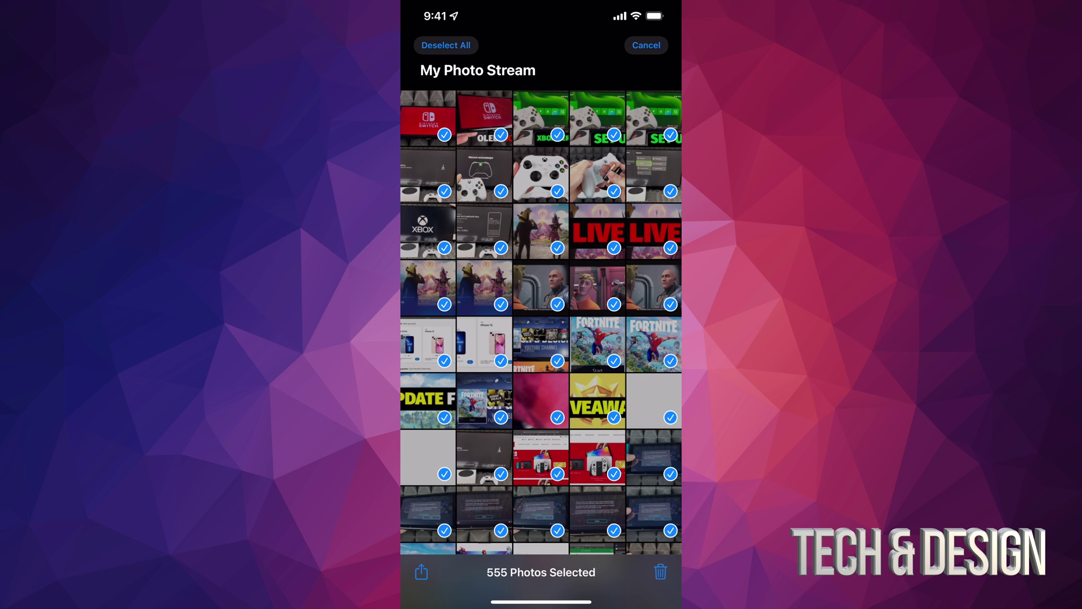
pyautogui.click(660, 572)
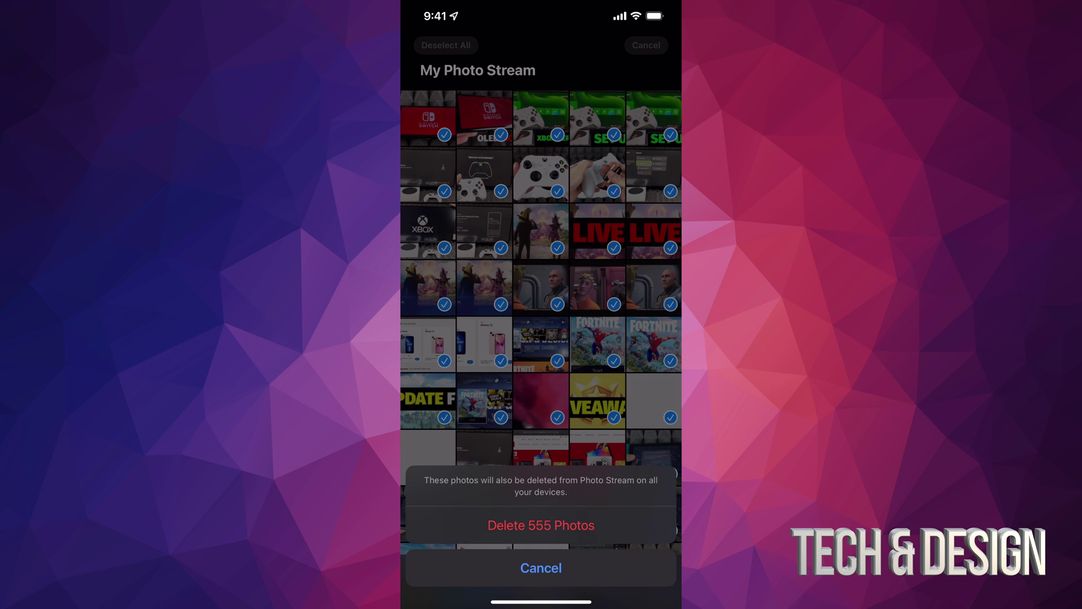
pyautogui.click(541, 525)
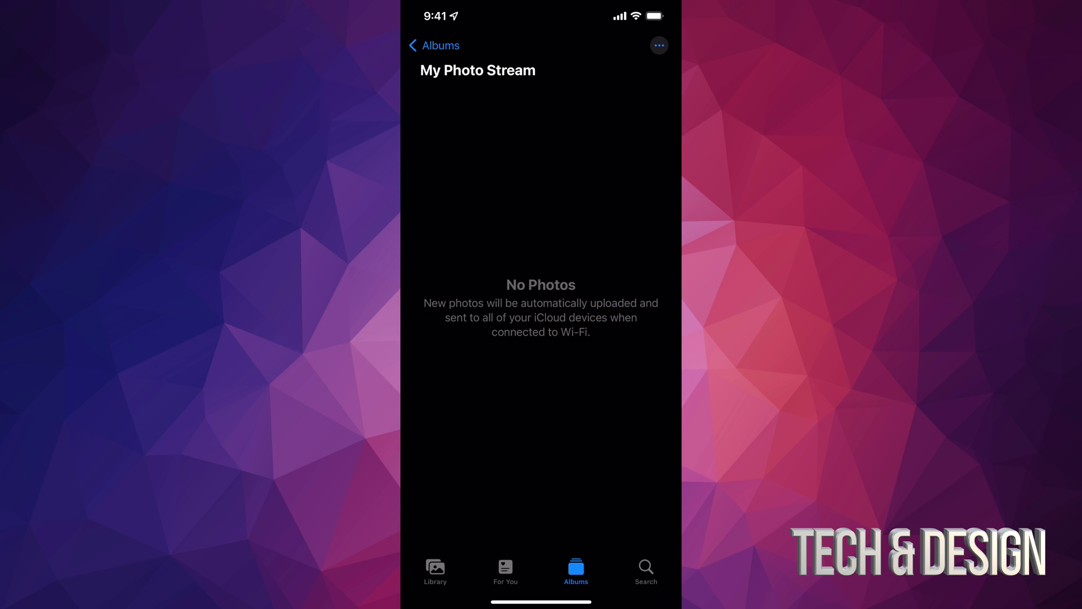